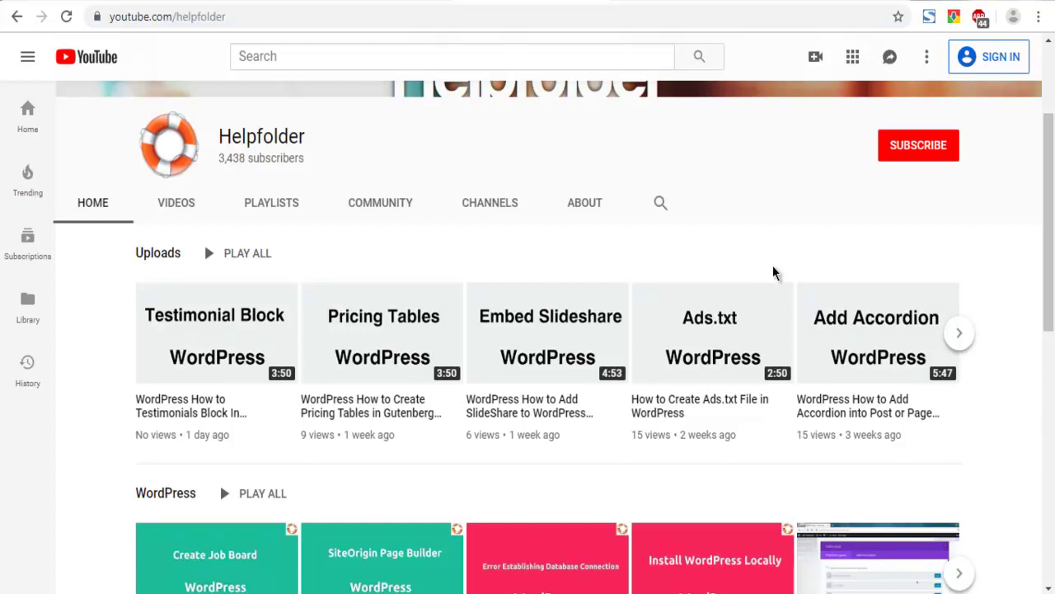
Switch to the wordpress.org Atomic Blocks plugin tab and scroll back to its top
{"action": "left_click", "coordinate": [691, 2]}
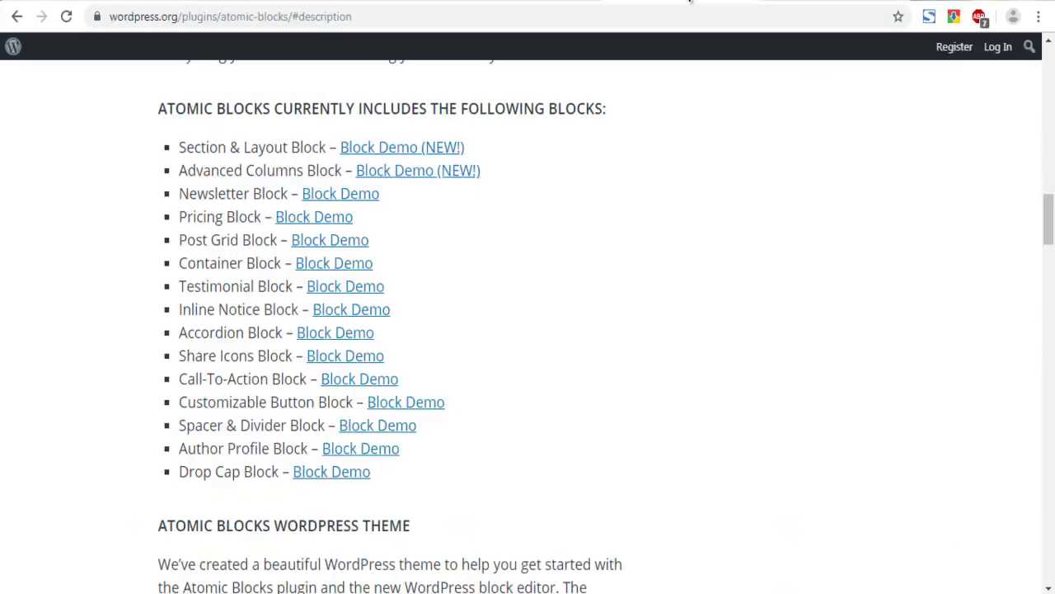
{"action": "scroll", "coordinate": [10, 284], "scroll_direction": "up", "scroll_amount": 10}
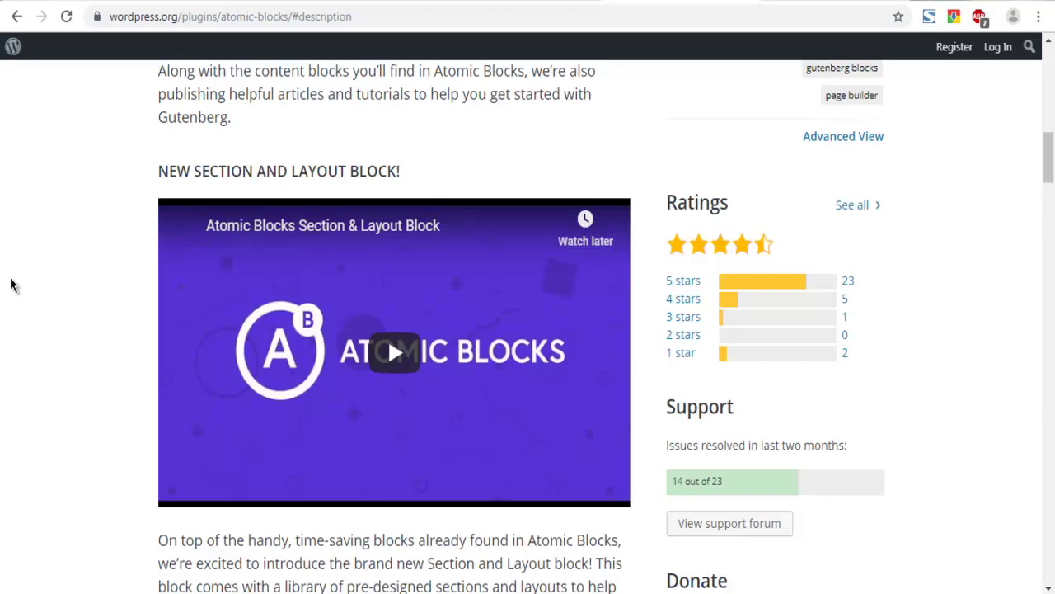
{"action": "scroll", "coordinate": [11, 284], "scroll_direction": "up", "scroll_amount": 3}
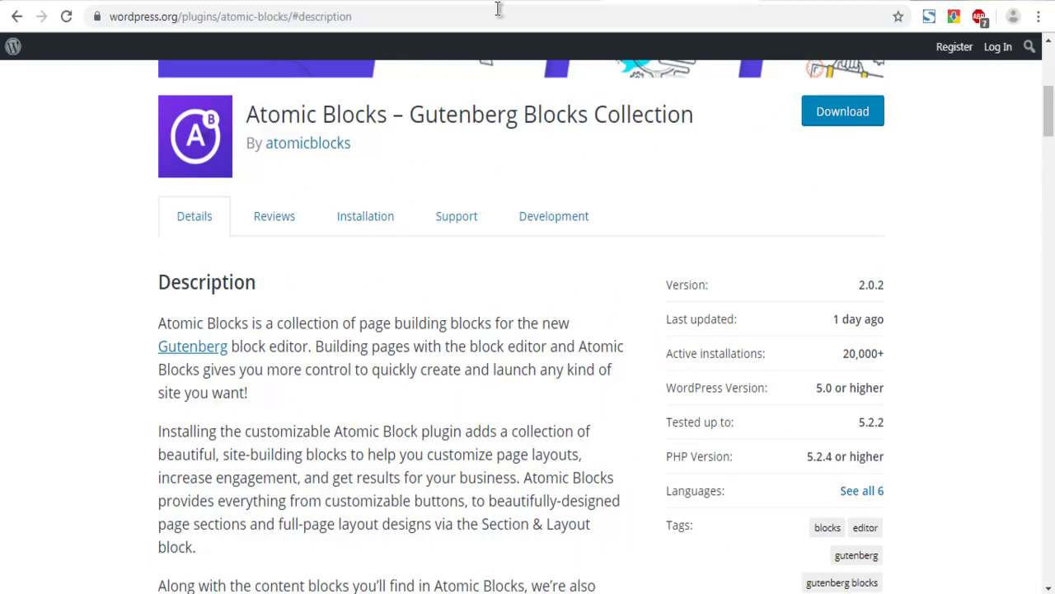
Switch to the localhost WordPress admin and go to Plugins > Add New
{"action": "left_click", "coordinate": [832, 3]}
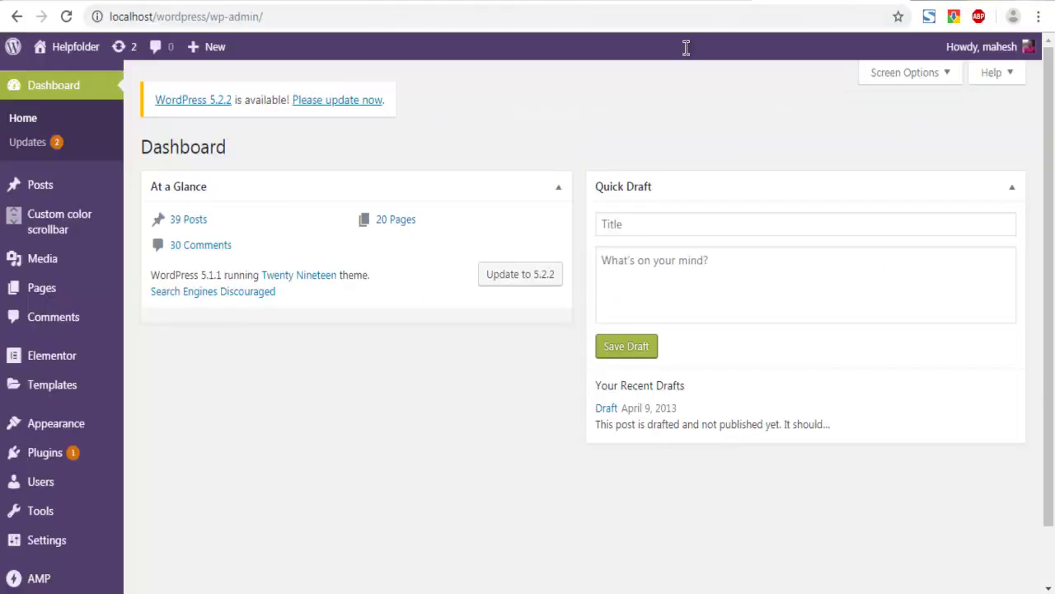
{"action": "mouse_move", "coordinate": [112, 459]}
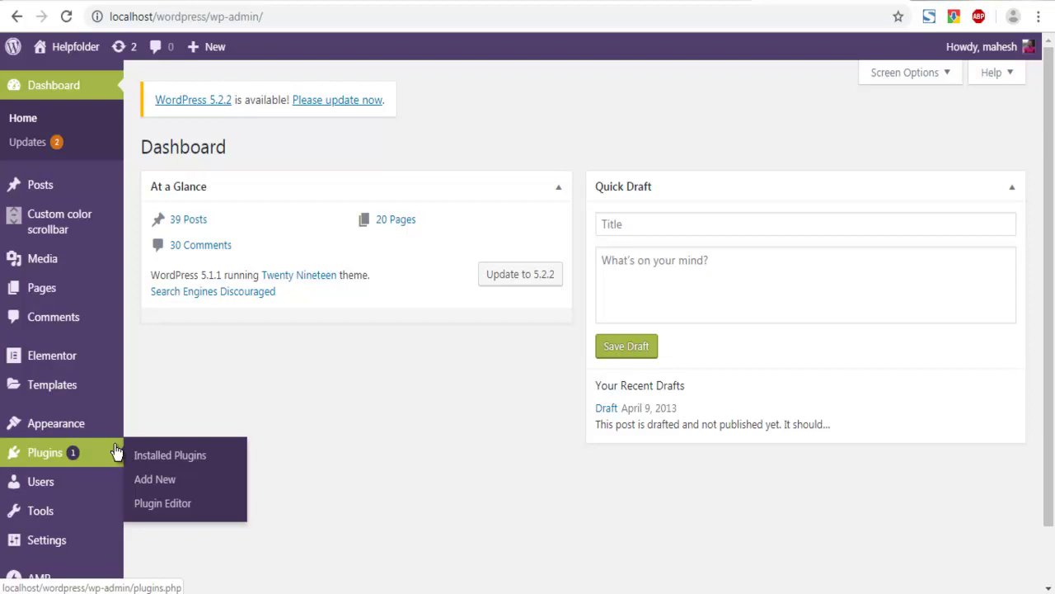
{"action": "left_click", "coordinate": [159, 481]}
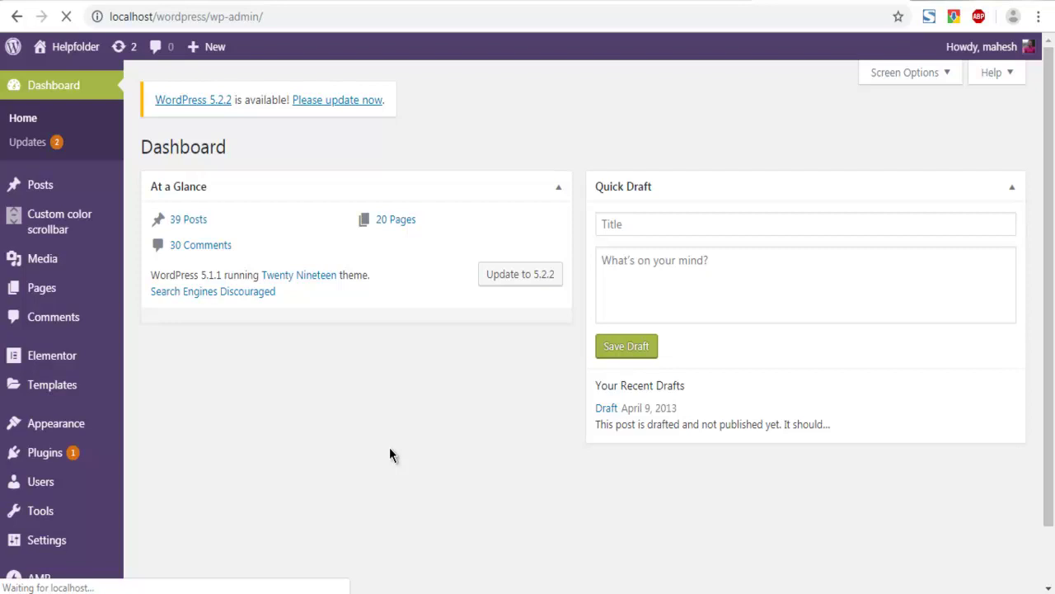
Search the plugin directory for 'Atomic Blocks', confirm it is active, and open its admin page
{"action": "left_click", "coordinate": [854, 195]}
{"action": "type", "text": "Atomic Blocks"}
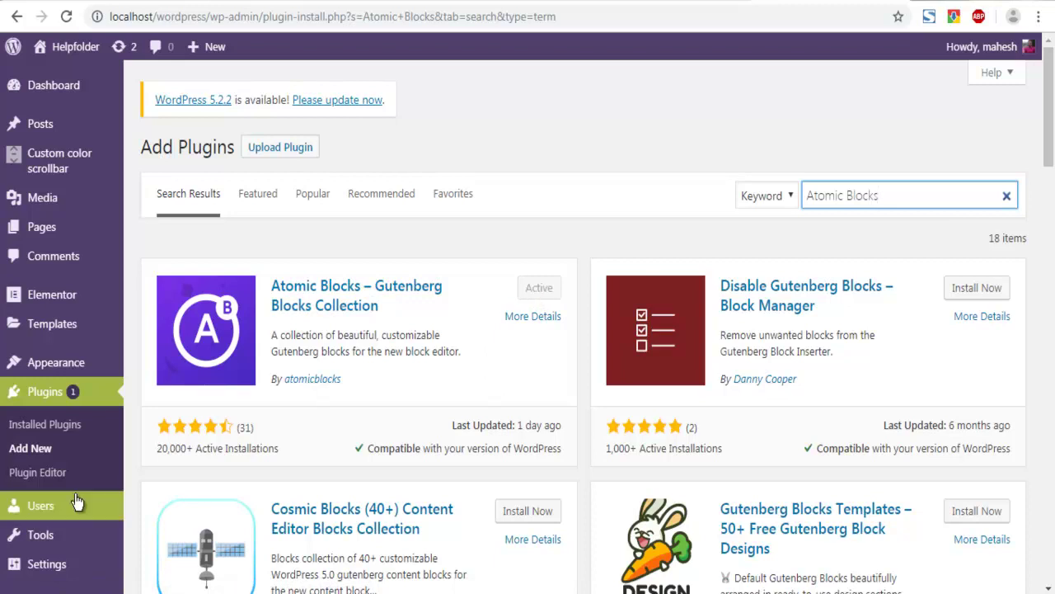
{"action": "scroll", "coordinate": [58, 503], "scroll_direction": "down", "scroll_amount": 3}
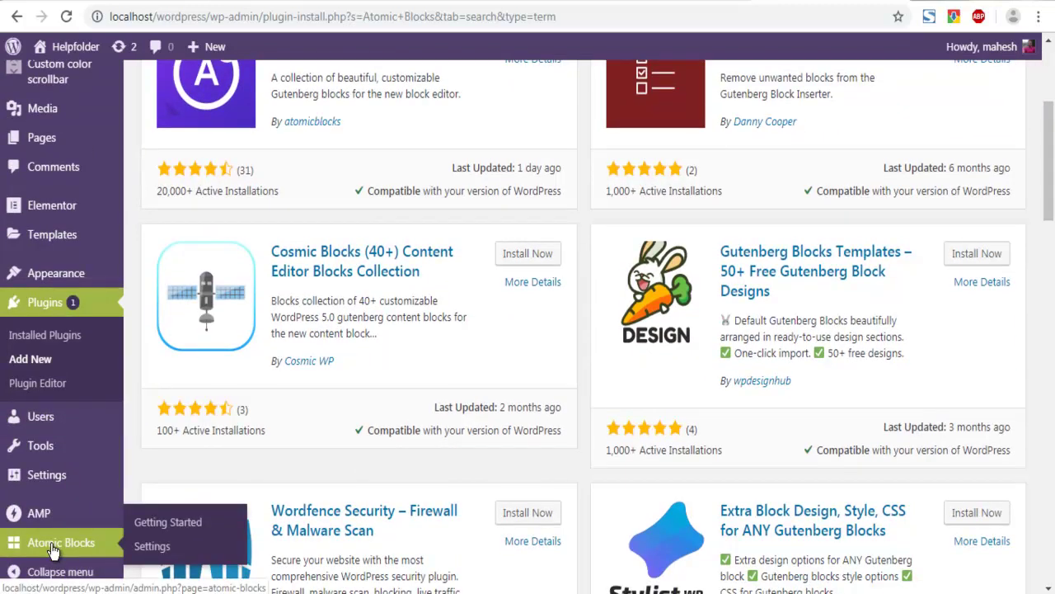
{"action": "left_click", "coordinate": [51, 551]}
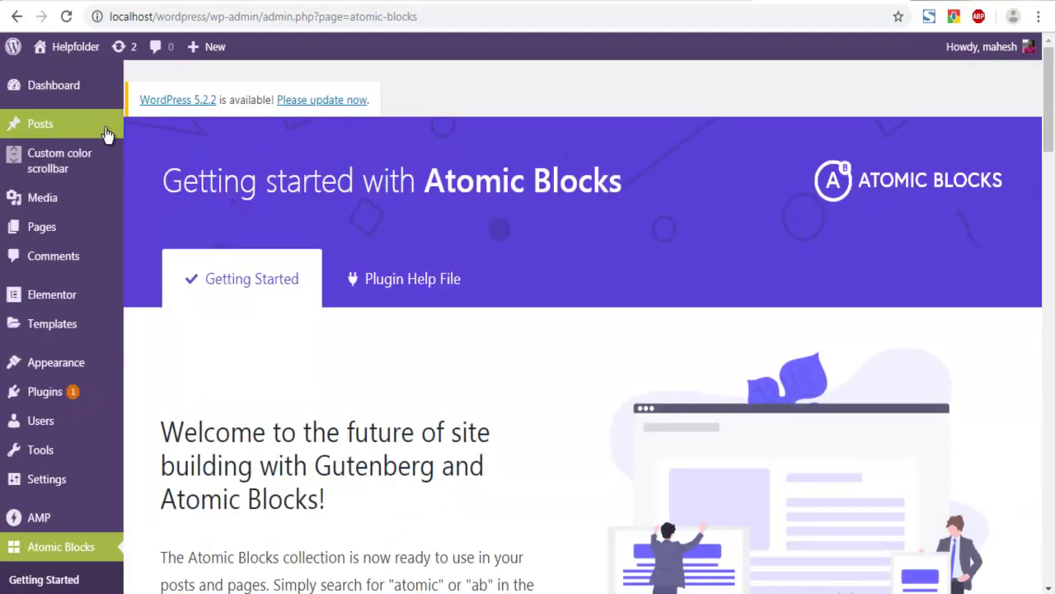
Open the 'Markup: Text Alignment' post from All Posts in the block editor
{"action": "mouse_move", "coordinate": [75, 132]}
{"action": "left_click", "coordinate": [187, 129]}
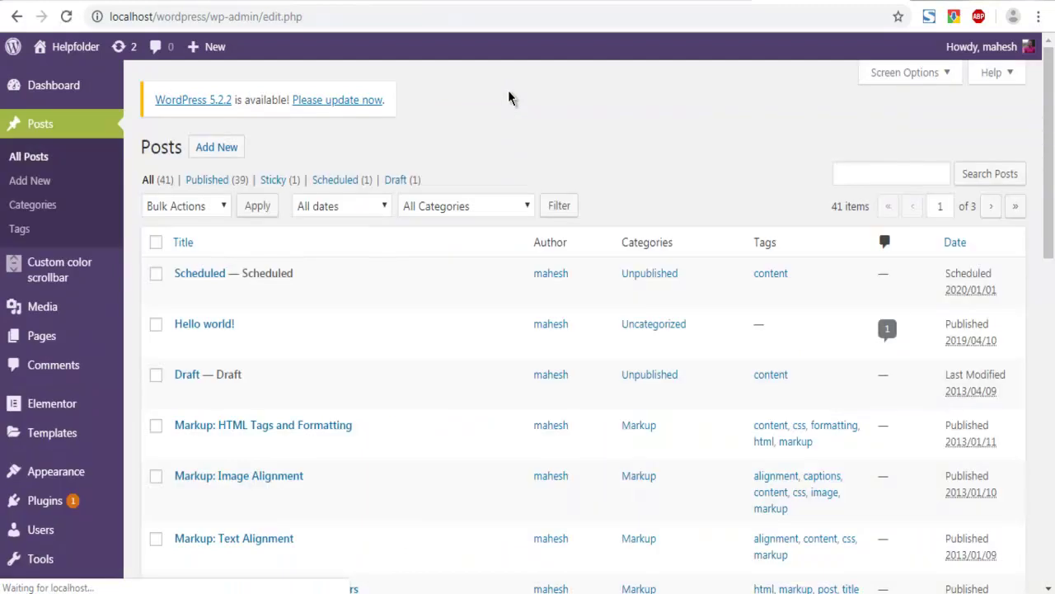
{"action": "scroll", "coordinate": [377, 329], "scroll_direction": "down", "scroll_amount": 3}
{"action": "left_click", "coordinate": [183, 388]}
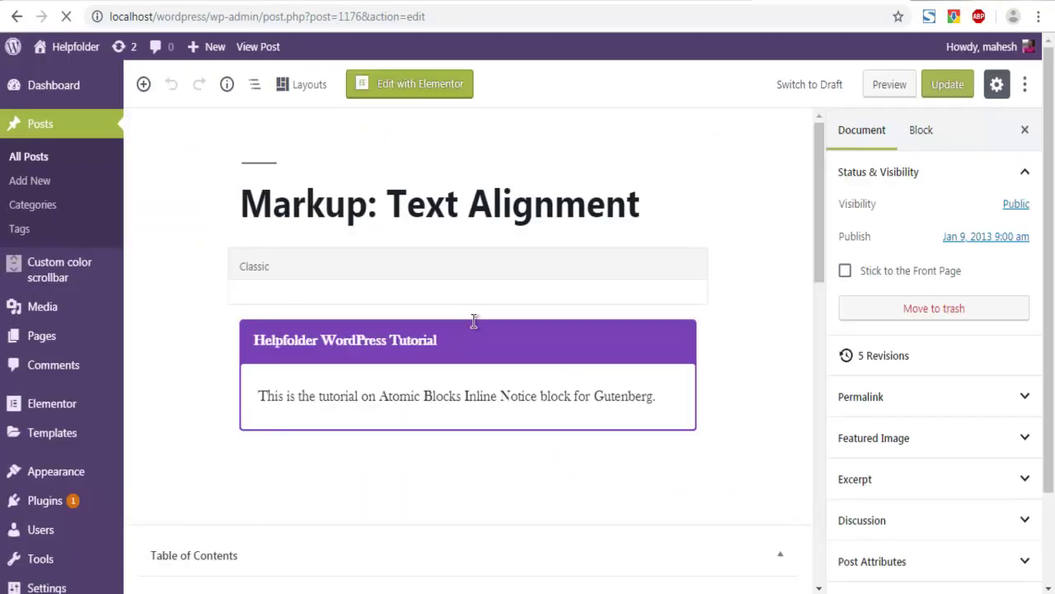
Remove the Helpfolder WordPress Tutorial notice block from the post
{"action": "scroll", "coordinate": [249, 327], "scroll_direction": "down", "scroll_amount": 5}
{"action": "scroll", "coordinate": [249, 328], "scroll_direction": "down", "scroll_amount": 15}
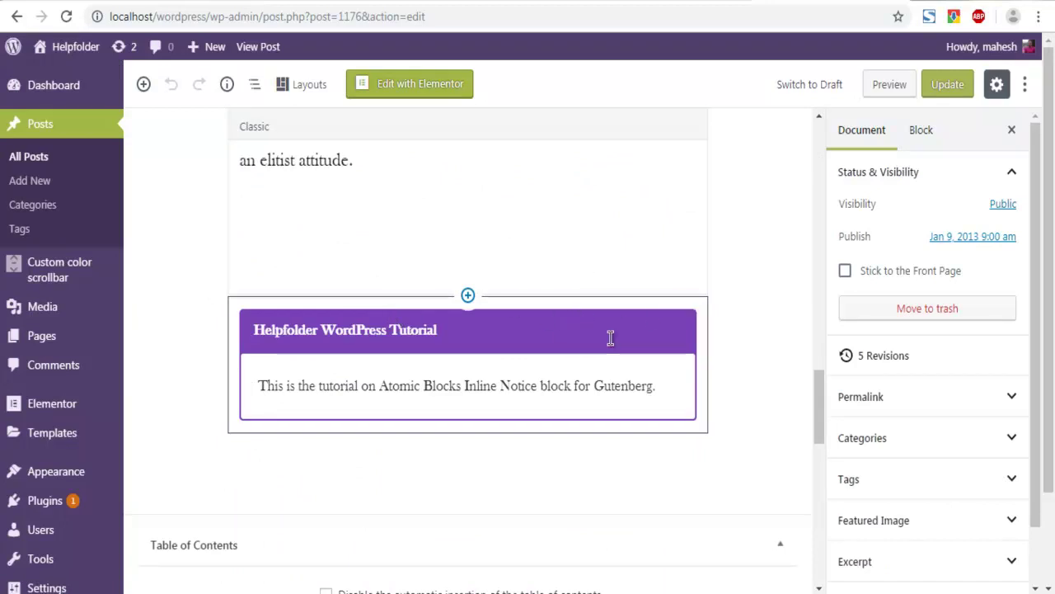
{"action": "left_click", "coordinate": [649, 317]}
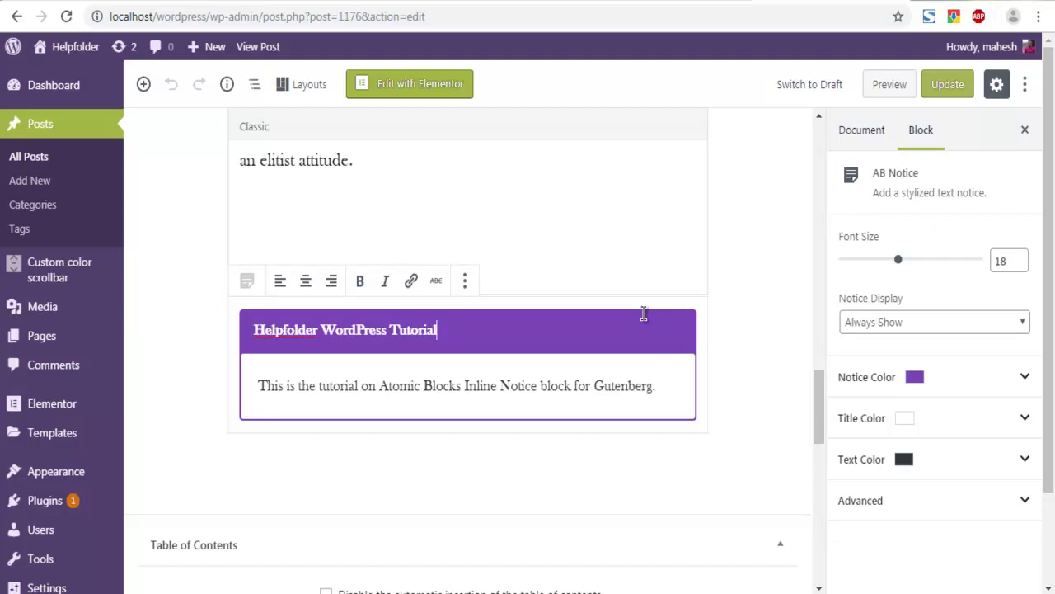
{"action": "left_click", "coordinate": [465, 281]}
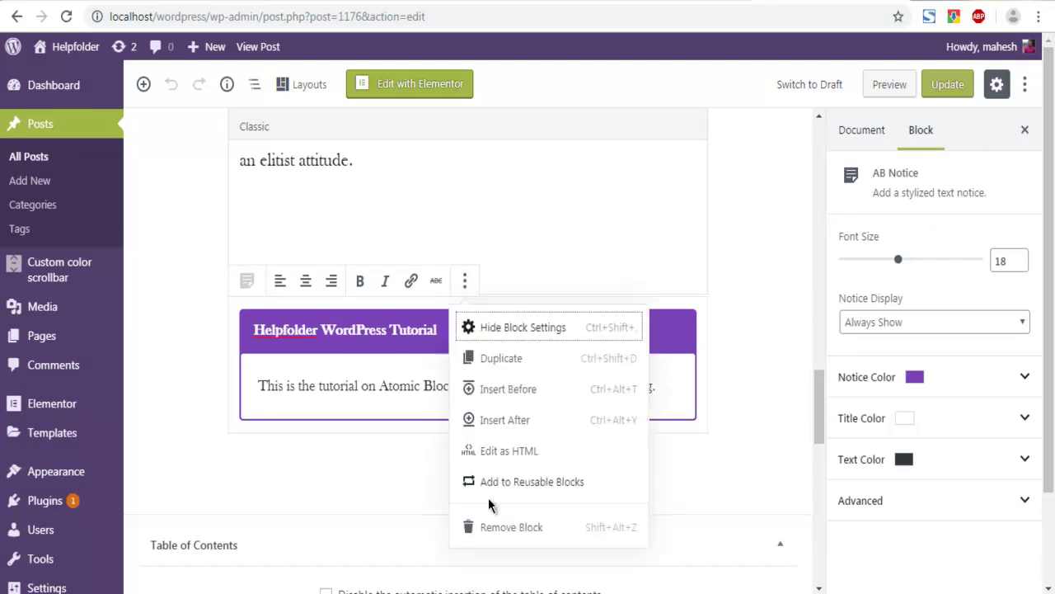
{"action": "left_click", "coordinate": [494, 529]}
{"action": "scroll", "coordinate": [241, 334], "scroll_direction": "down", "scroll_amount": 10}
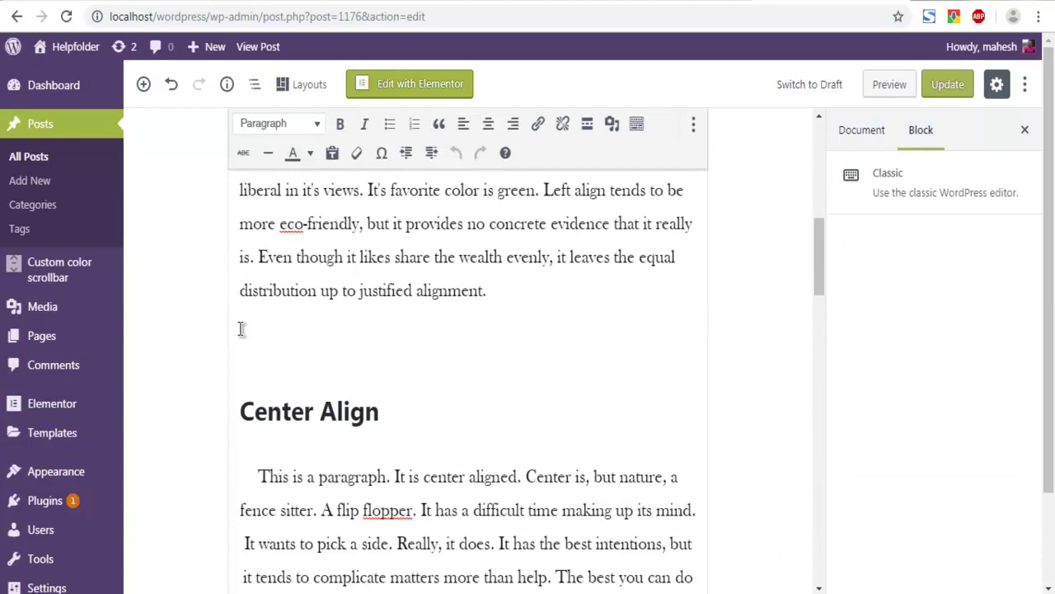
{"action": "scroll", "coordinate": [242, 330], "scroll_direction": "up", "scroll_amount": 3}
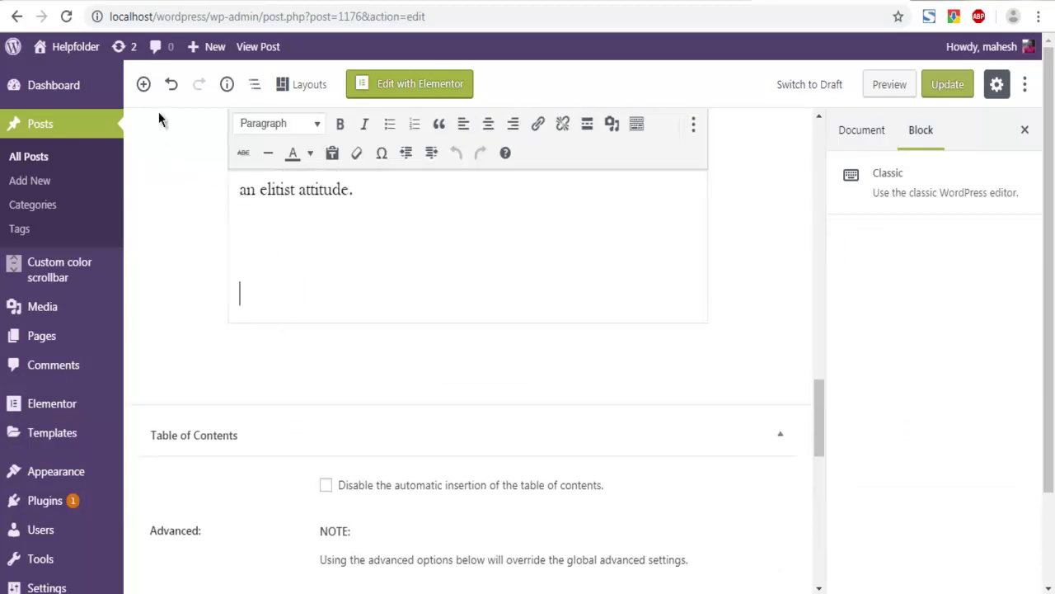
Insert an Atomic Blocks AB Button block at the end of the post, found by searching 'AB B'
{"action": "left_click", "coordinate": [144, 85]}
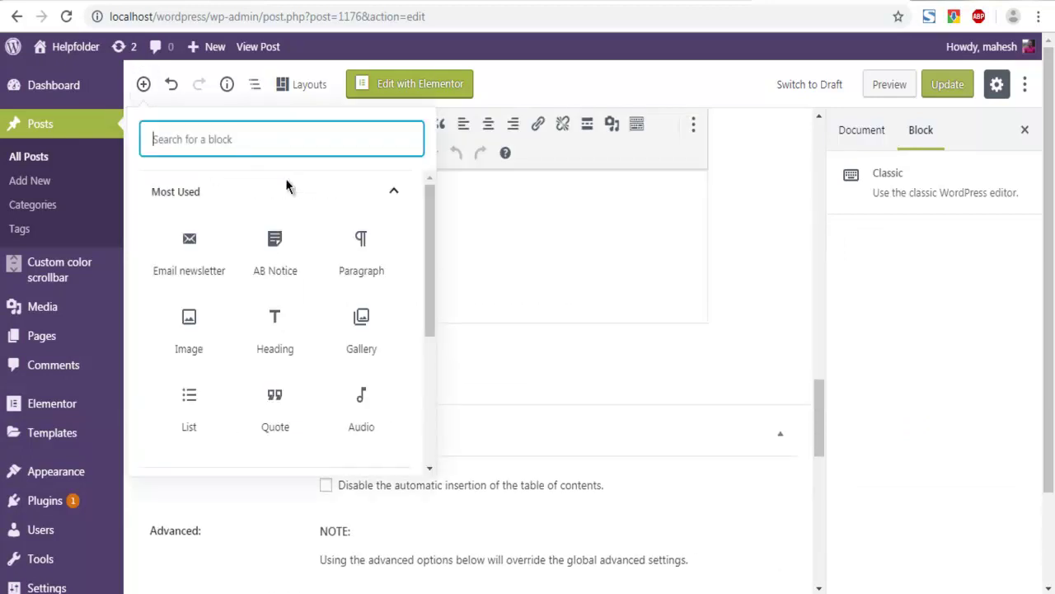
{"action": "left_click", "coordinate": [393, 194]}
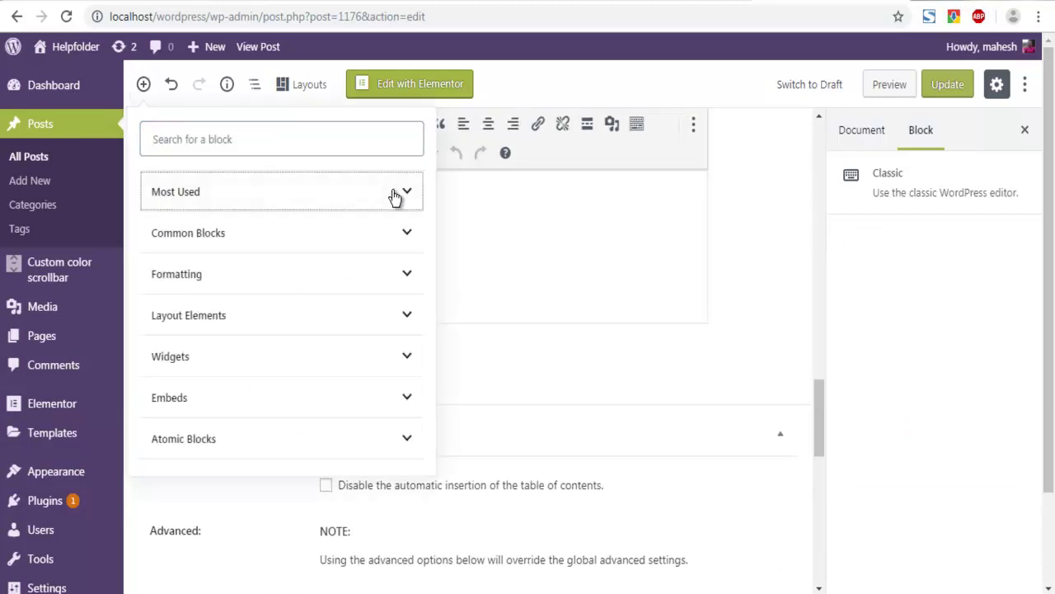
{"action": "left_click", "coordinate": [408, 439]}
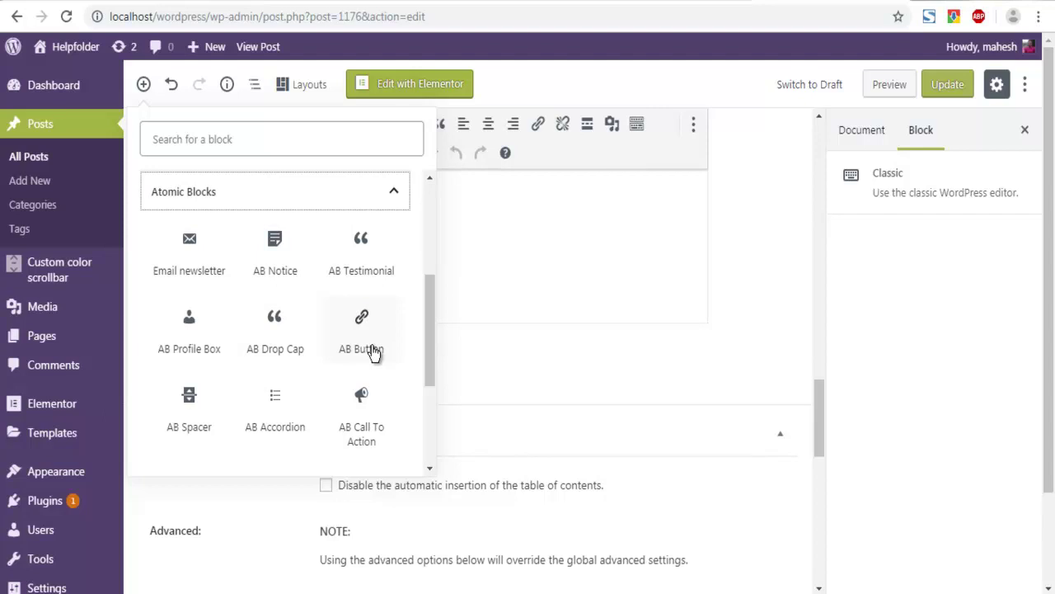
{"action": "scroll", "coordinate": [373, 350], "scroll_direction": "down", "scroll_amount": 1}
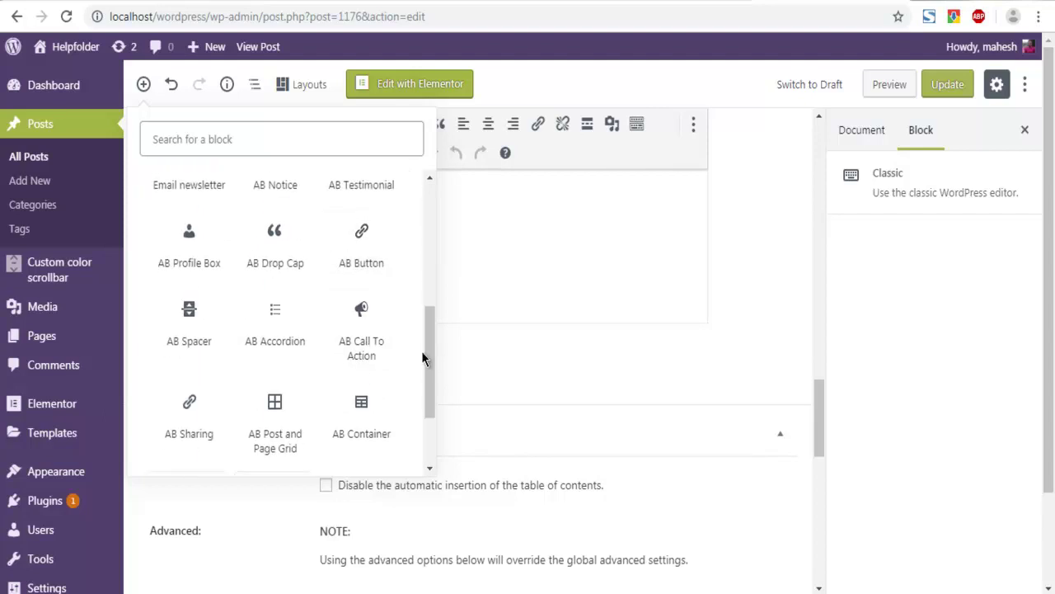
{"action": "left_click_drag", "start_coordinate": [433, 353], "coordinate": [431, 236]}
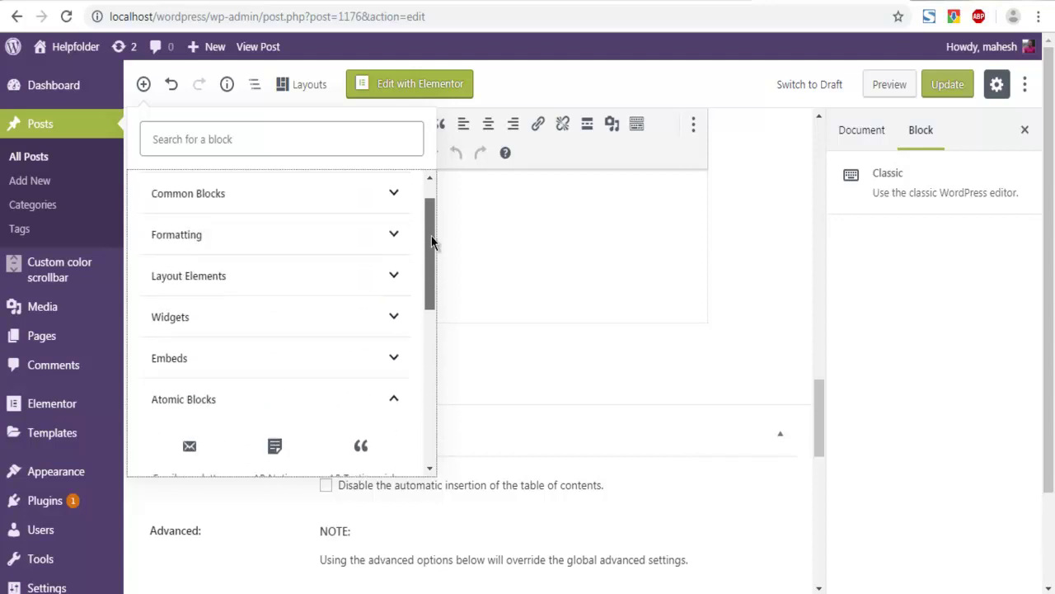
{"action": "left_click", "coordinate": [271, 141]}
{"action": "type", "text": "AB B"}
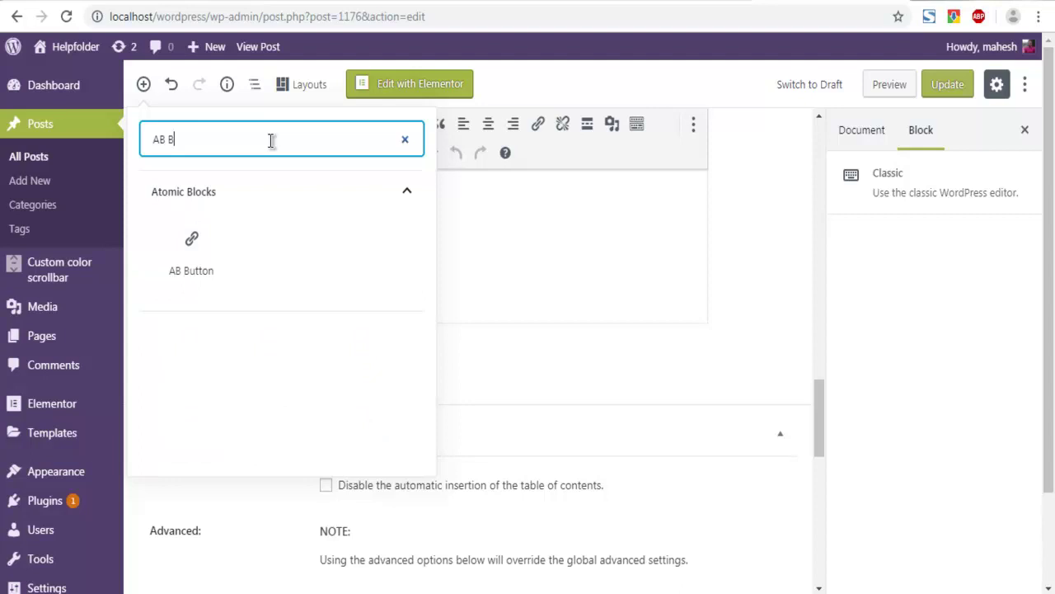
{"action": "left_click", "coordinate": [219, 242]}
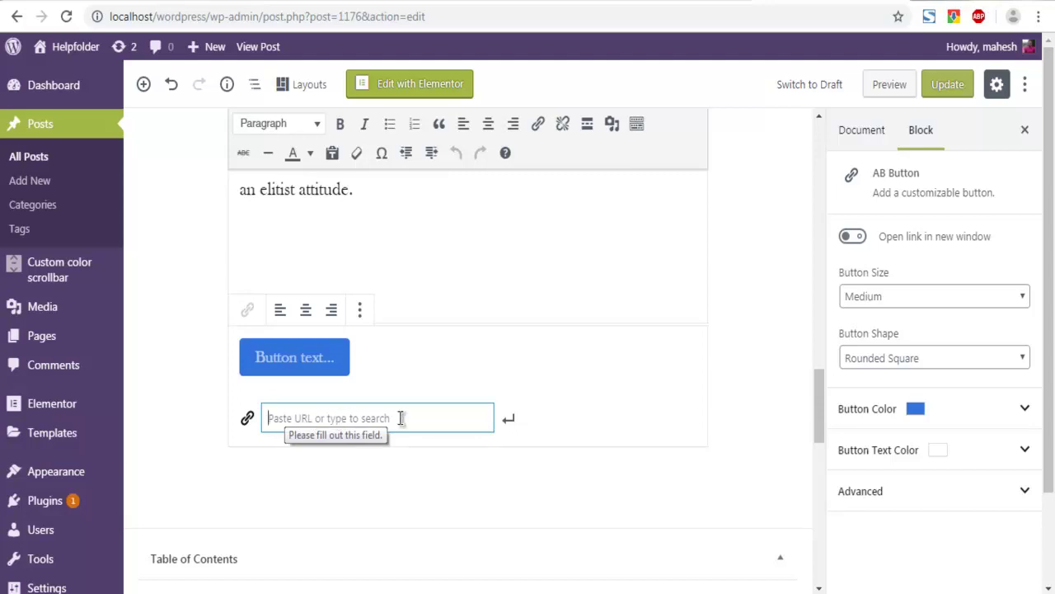
{"action": "type", "text": "http://"}
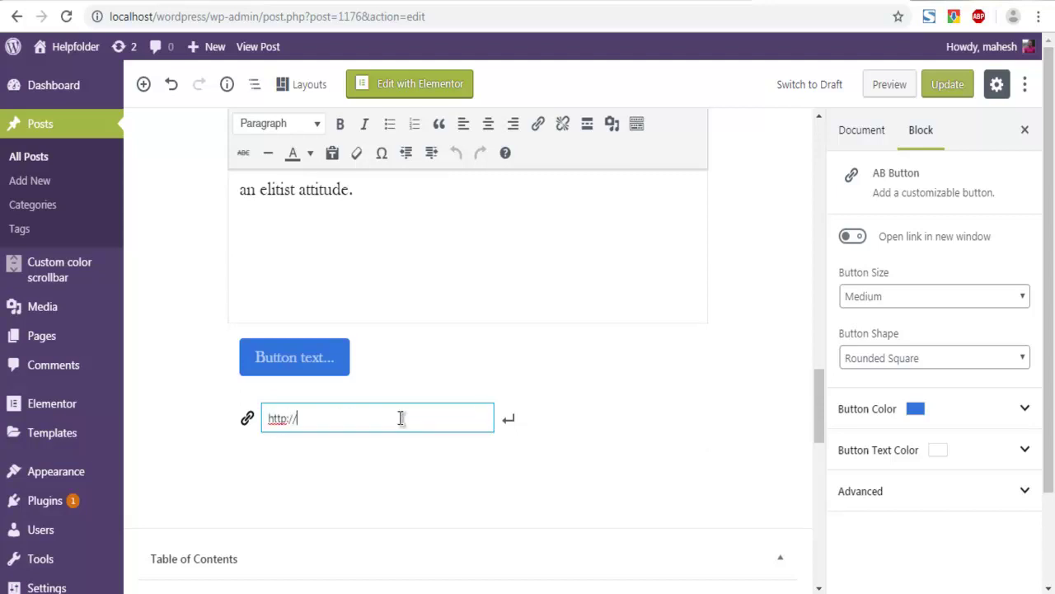
{"action": "type", "text": "wikipedia.org"}
{"action": "left_click", "coordinate": [286, 360]}
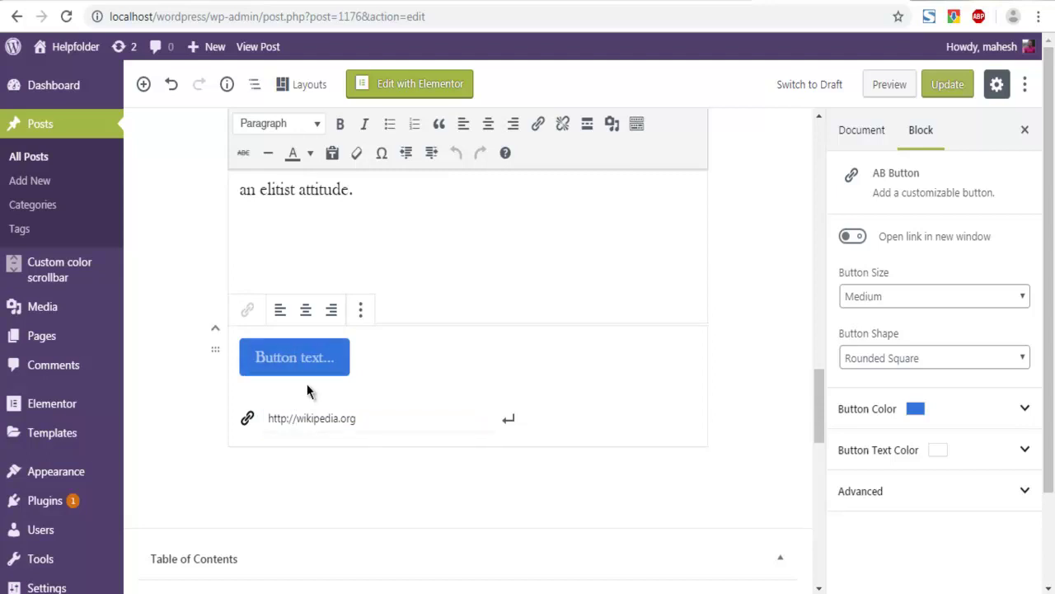
{"action": "type", "text": "Check it "}
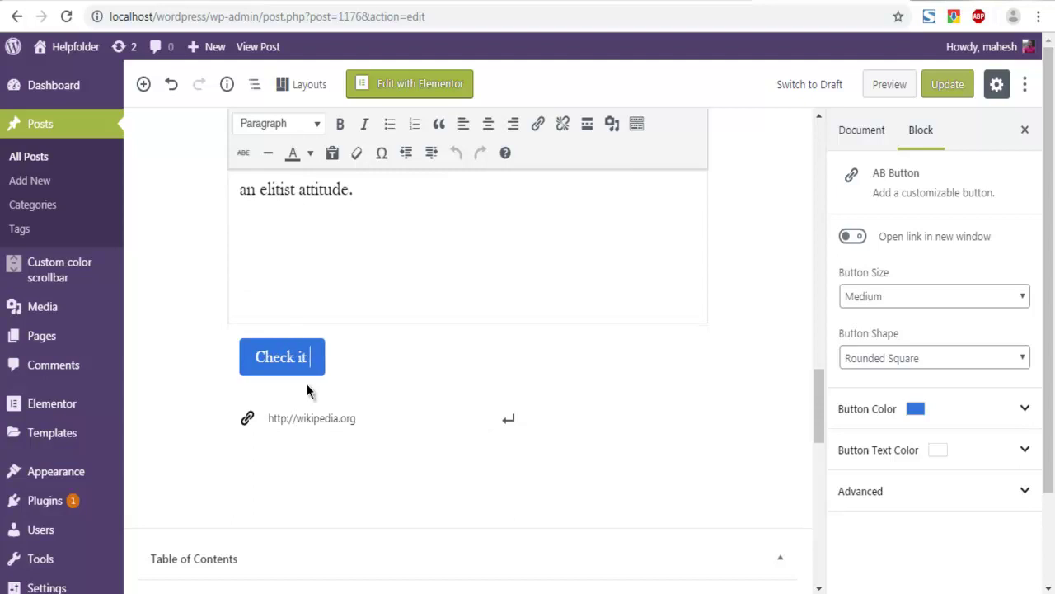
{"action": "type", "text": "on Wikipedia"}
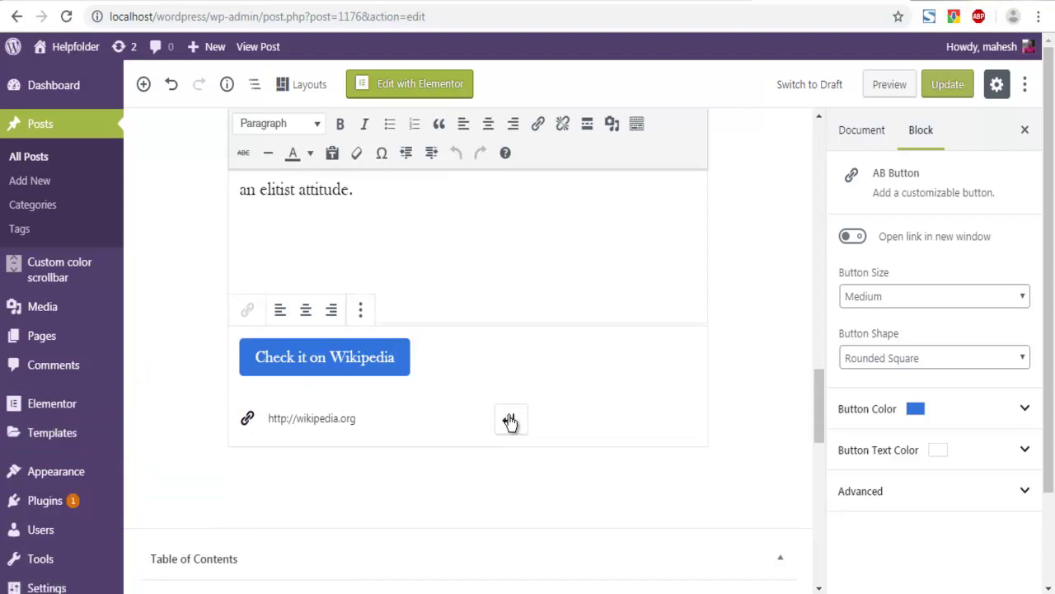
{"action": "left_click", "coordinate": [947, 95]}
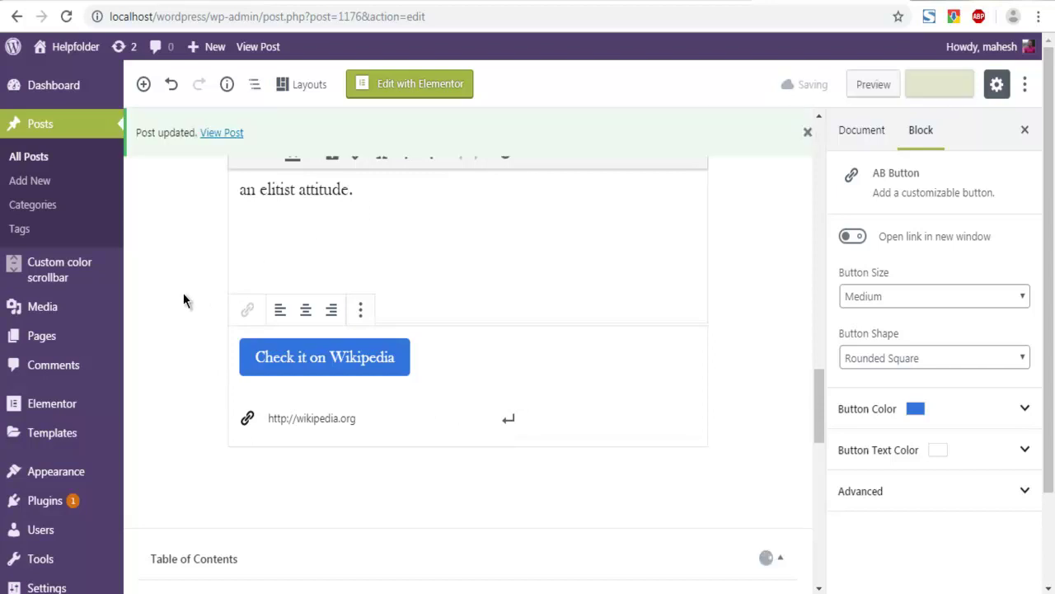
View the updated live post and scroll down to the 'Check it on Wikipedia' button
{"action": "left_click", "coordinate": [223, 133]}
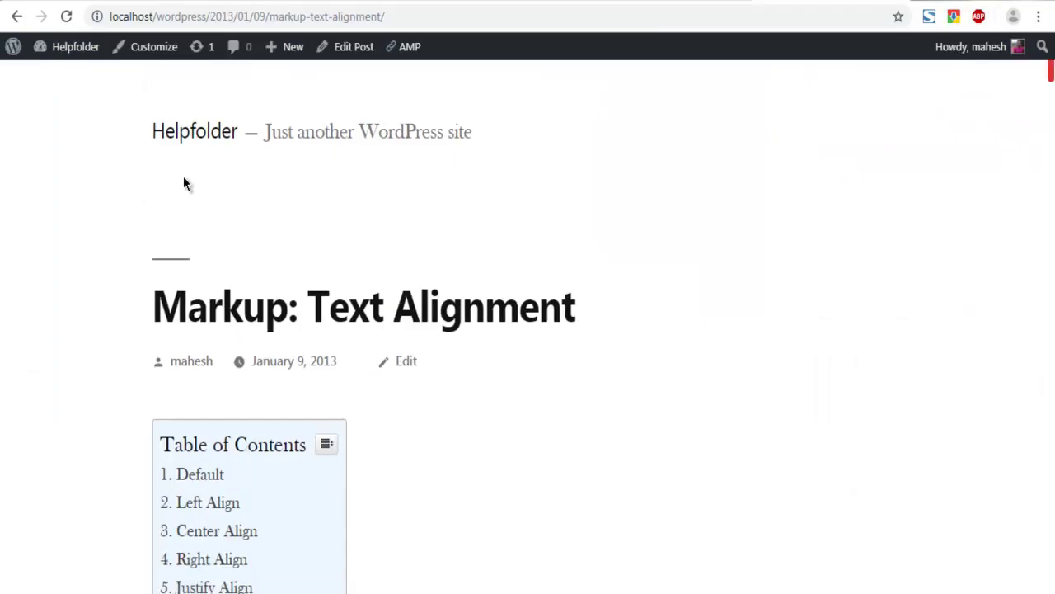
{"action": "scroll", "coordinate": [85, 220], "scroll_direction": "down", "scroll_amount": 5}
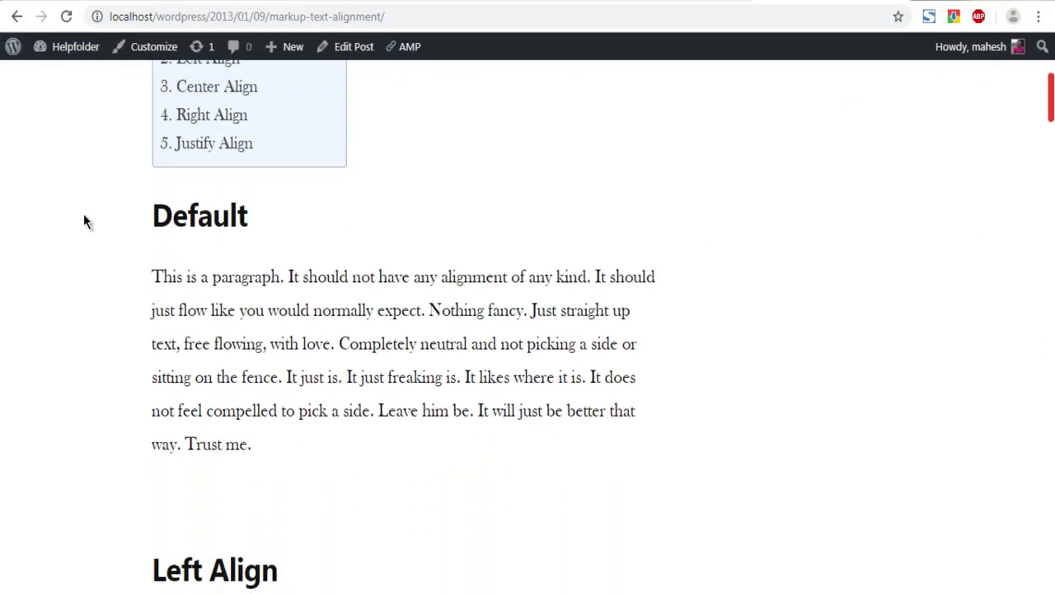
{"action": "scroll", "coordinate": [85, 221], "scroll_direction": "down", "scroll_amount": 15}
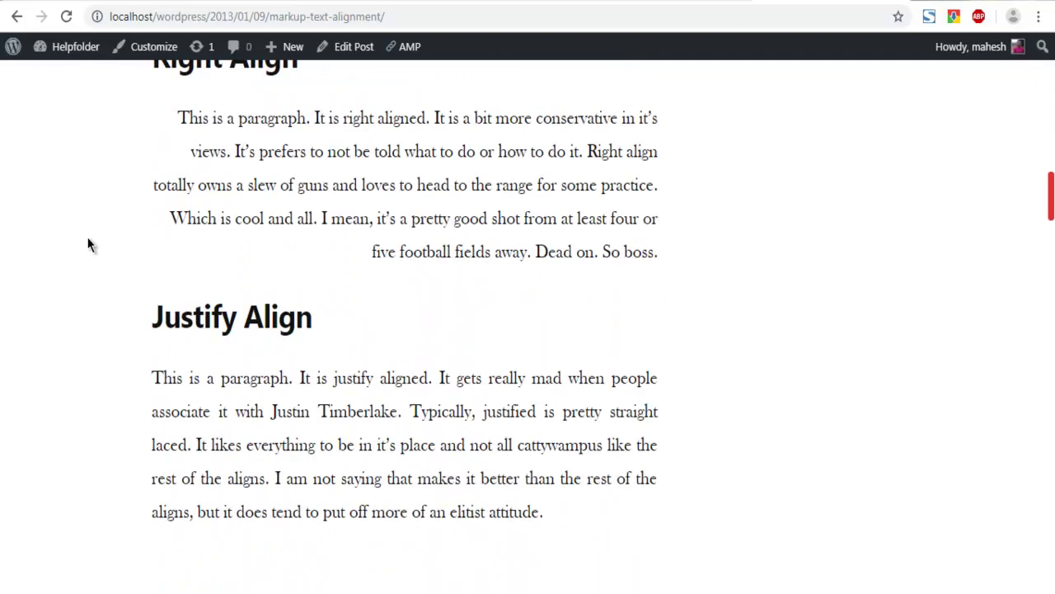
{"action": "scroll", "coordinate": [87, 242], "scroll_direction": "down", "scroll_amount": 3}
{"action": "scroll", "coordinate": [88, 242], "scroll_direction": "up", "scroll_amount": 4}
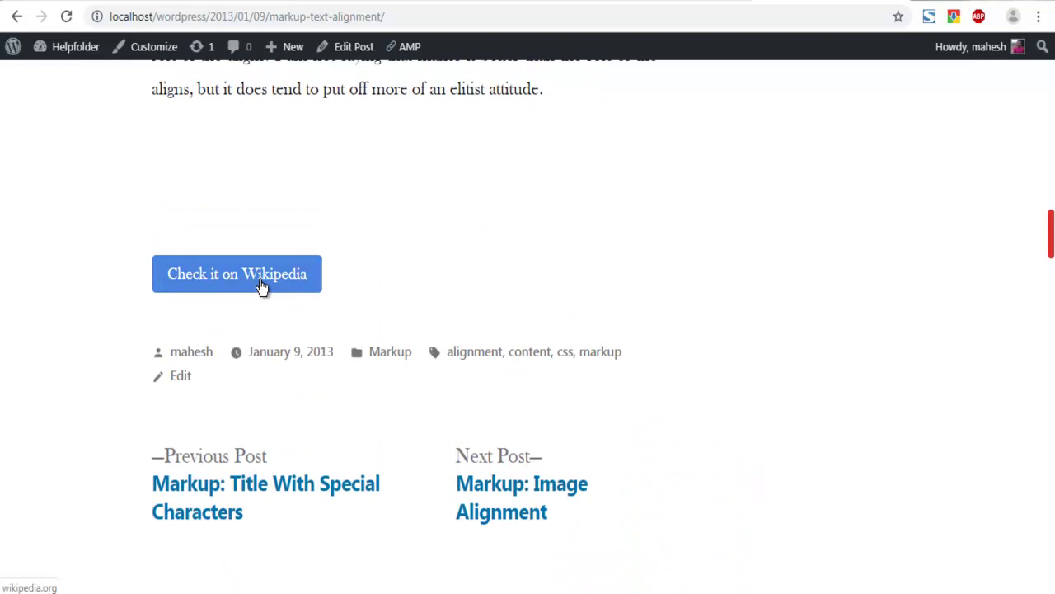
Return to the post editor and scroll to the button block
{"action": "left_click", "coordinate": [347, 52]}
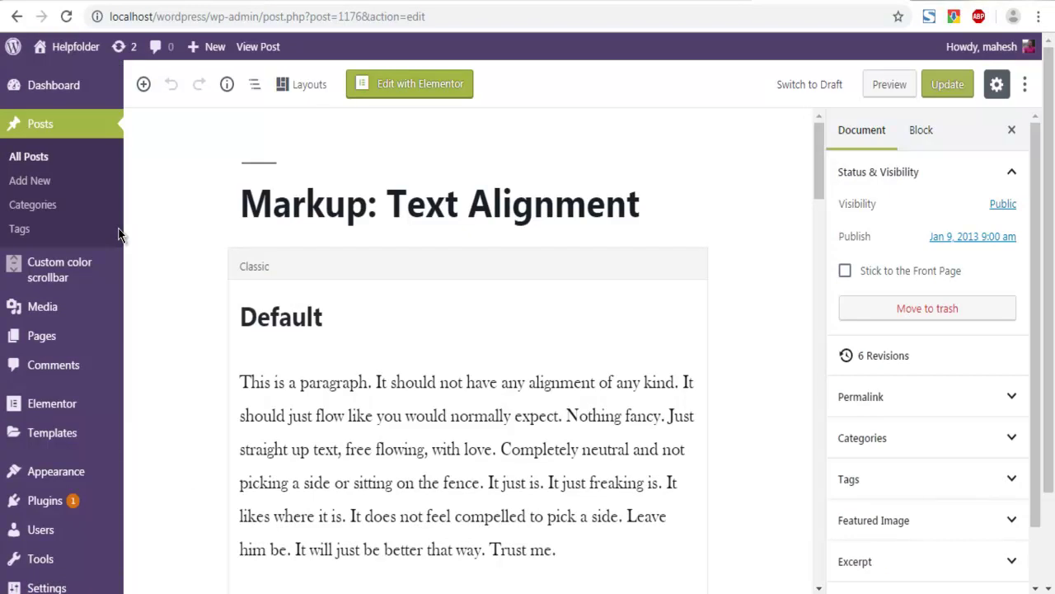
{"action": "scroll", "coordinate": [117, 234], "scroll_direction": "down", "scroll_amount": 2}
{"action": "scroll", "coordinate": [344, 341], "scroll_direction": "down", "scroll_amount": 15}
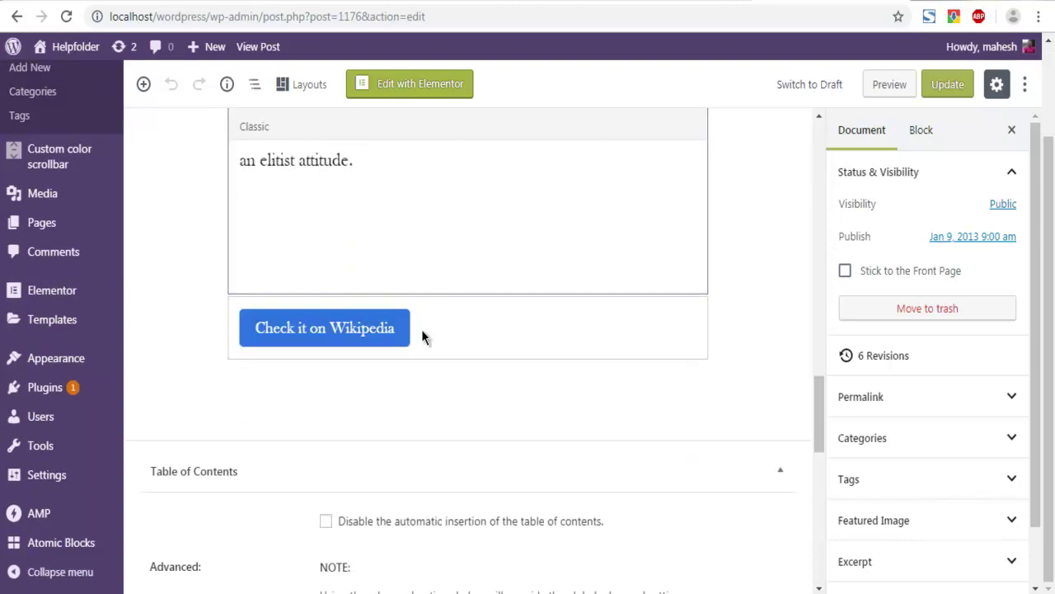
{"action": "scroll", "coordinate": [421, 334], "scroll_direction": "up", "scroll_amount": 3}
Change the 'Check it on Wikipedia' button colour to pink #dc326f with the custom colour picker
{"action": "left_click", "coordinate": [346, 260]}
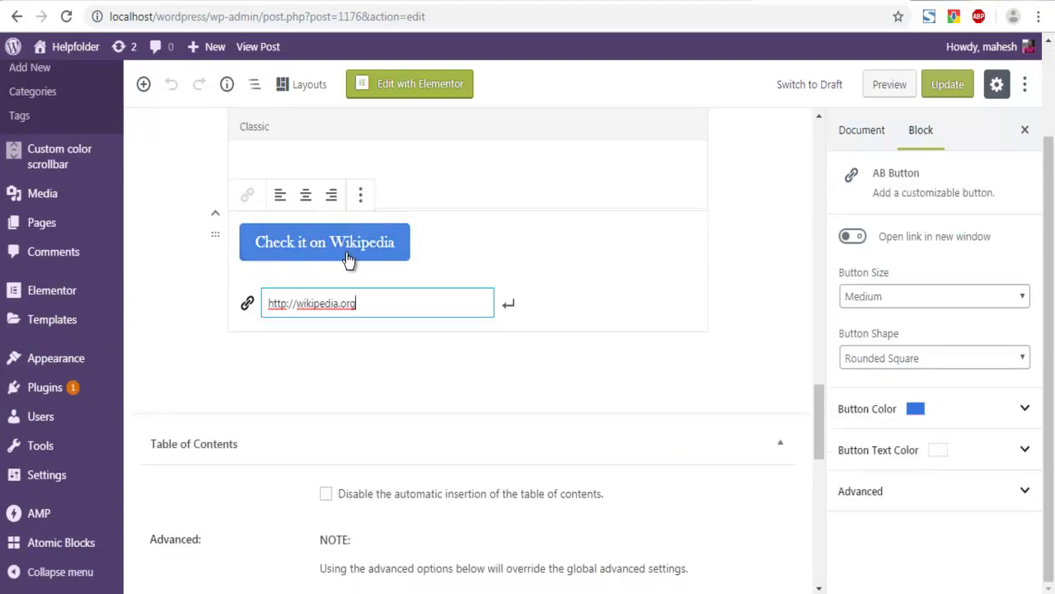
{"action": "left_click", "coordinate": [1025, 408]}
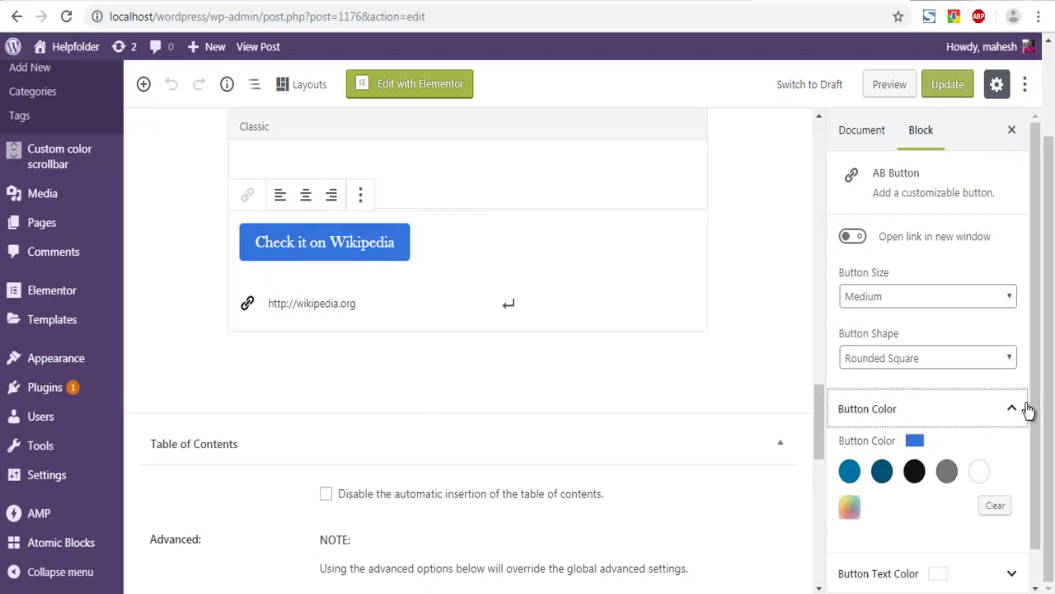
{"action": "left_click", "coordinate": [850, 507]}
{"action": "mouse_move", "coordinate": [928, 412]}
{"action": "left_mouse_down"}
{"action": "mouse_move", "coordinate": [947, 411]}
{"action": "mouse_move", "coordinate": [926, 417]}
{"action": "left_mouse_up"}
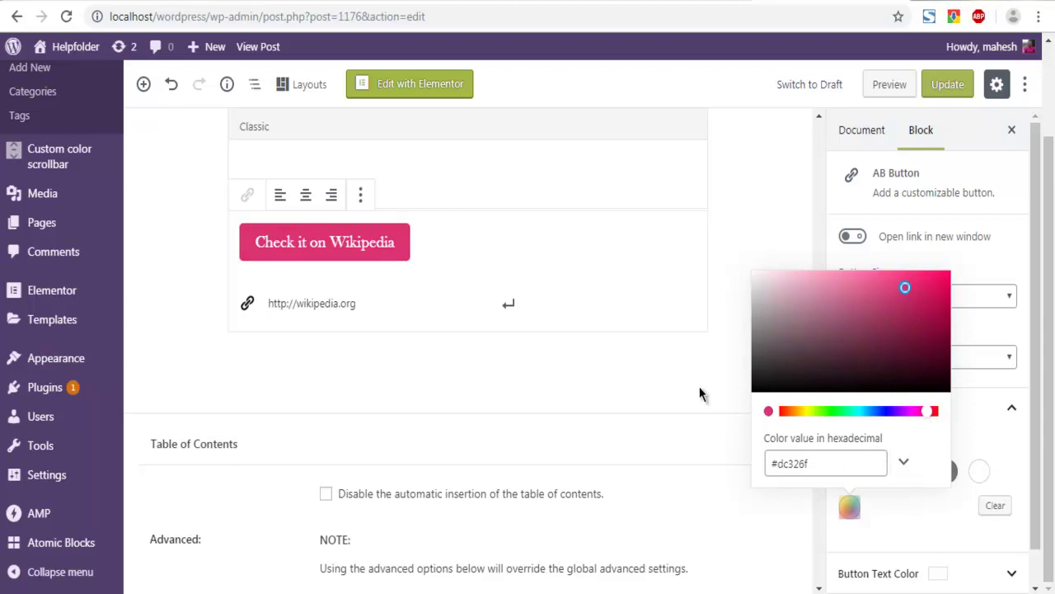
{"action": "left_click", "coordinate": [657, 359]}
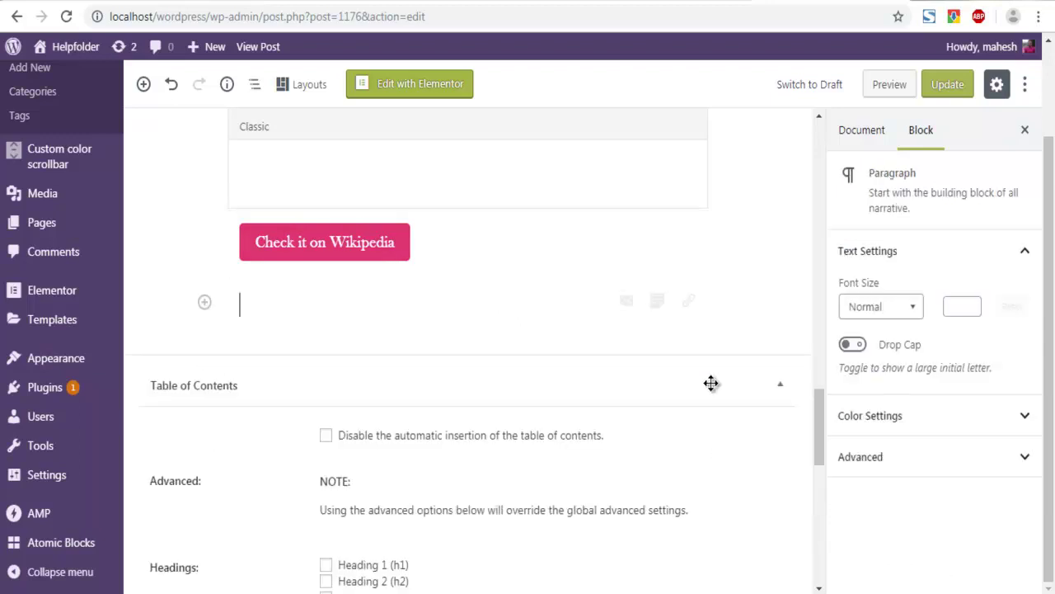
Update the post, view it live, and test the pink button's wikipedia.org link
{"action": "left_click", "coordinate": [936, 91]}
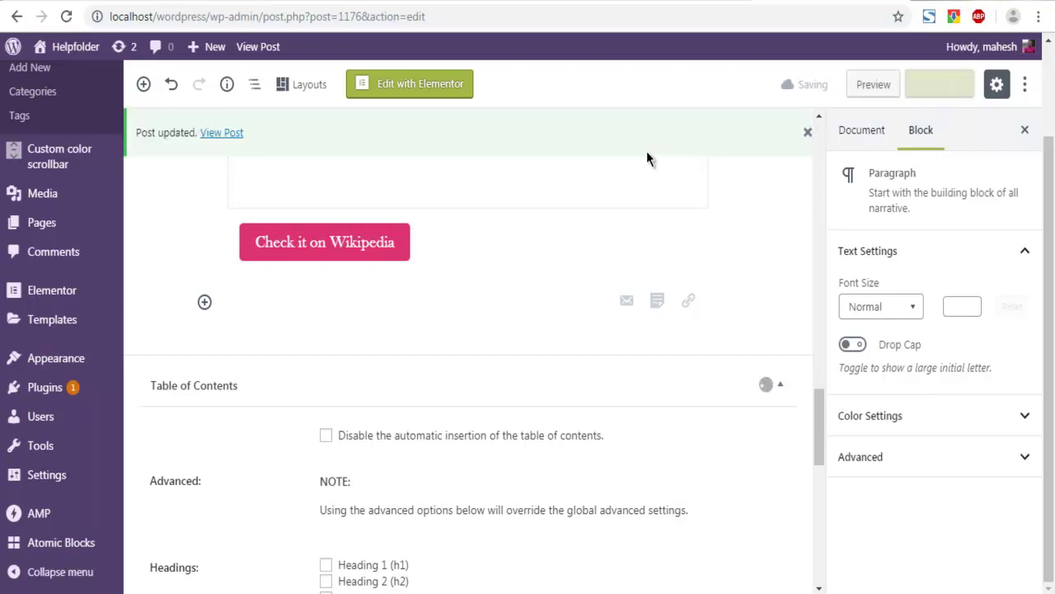
{"action": "left_click", "coordinate": [221, 133]}
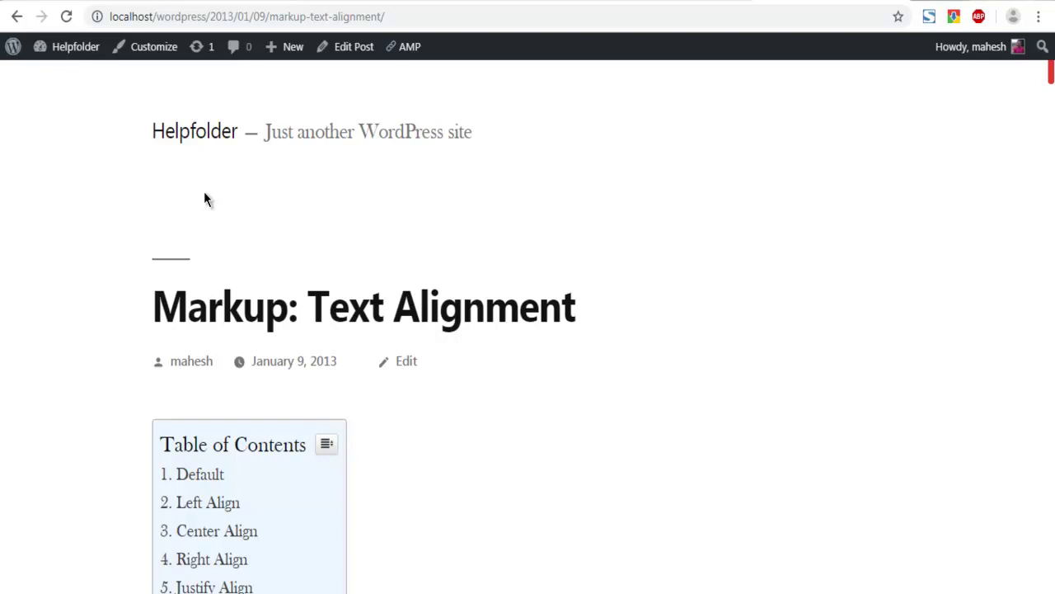
{"action": "scroll", "coordinate": [204, 191], "scroll_direction": "down", "scroll_amount": 20}
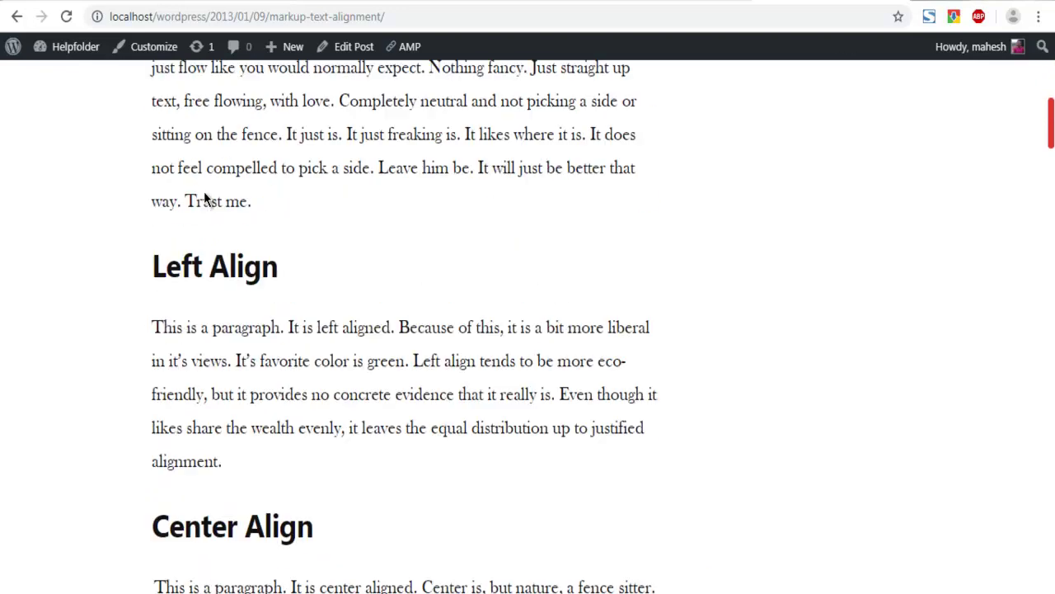
{"action": "scroll", "coordinate": [204, 191], "scroll_direction": "up", "scroll_amount": 8}
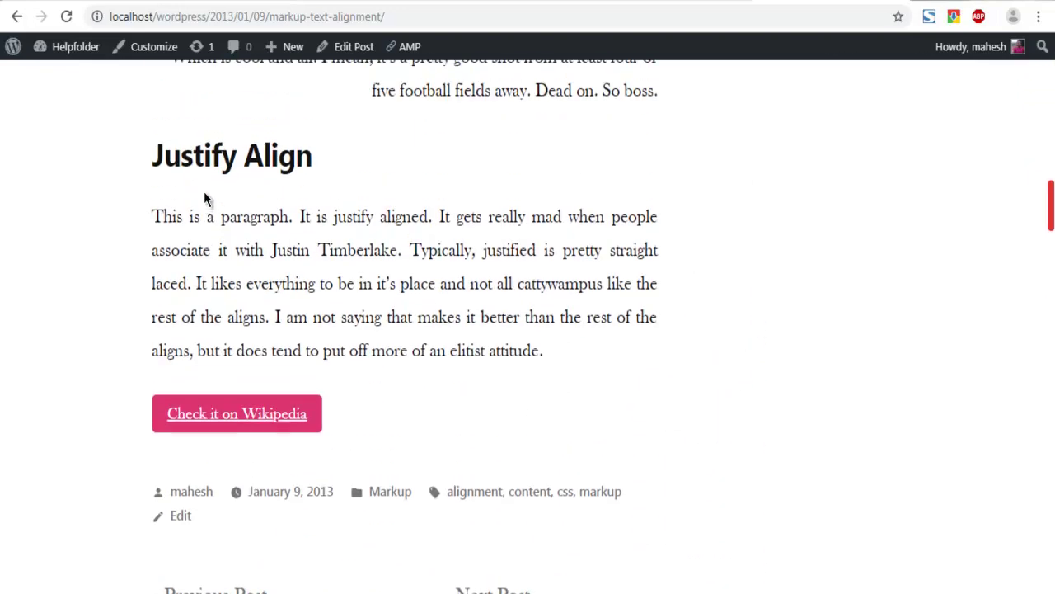
{"action": "left_click", "coordinate": [220, 422]}
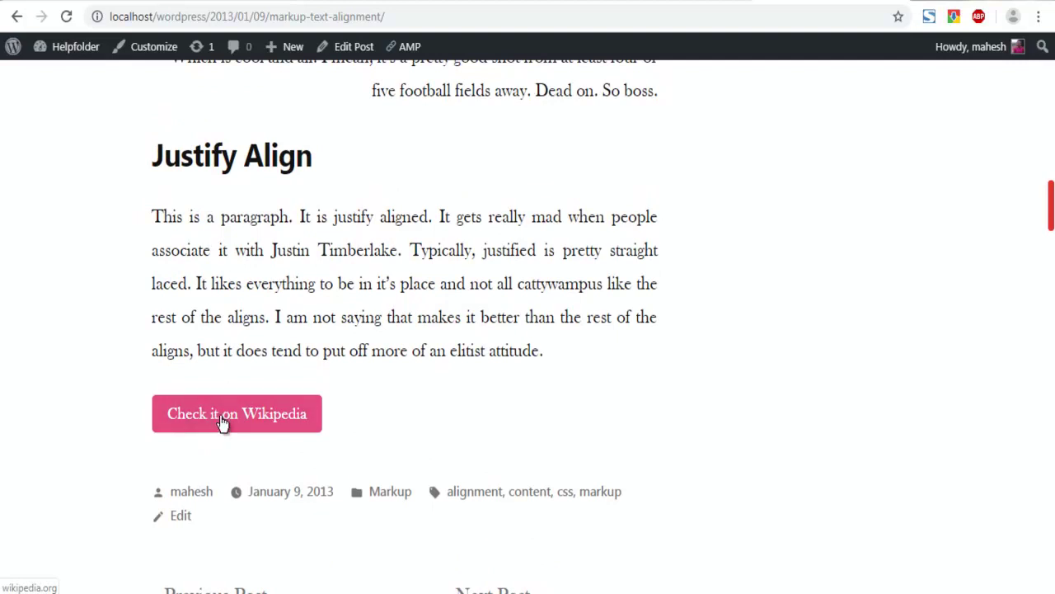